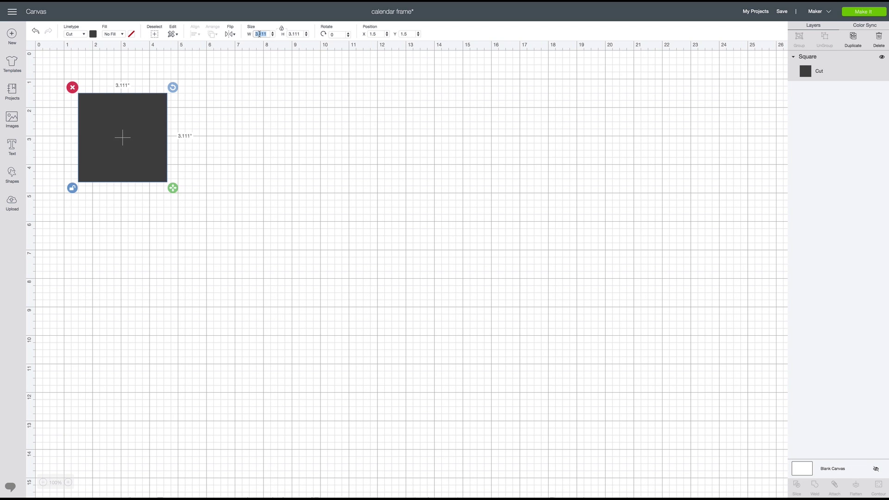
Resize the square to 13 inches wide and 10 inches high.
type("13")
key("Tab")
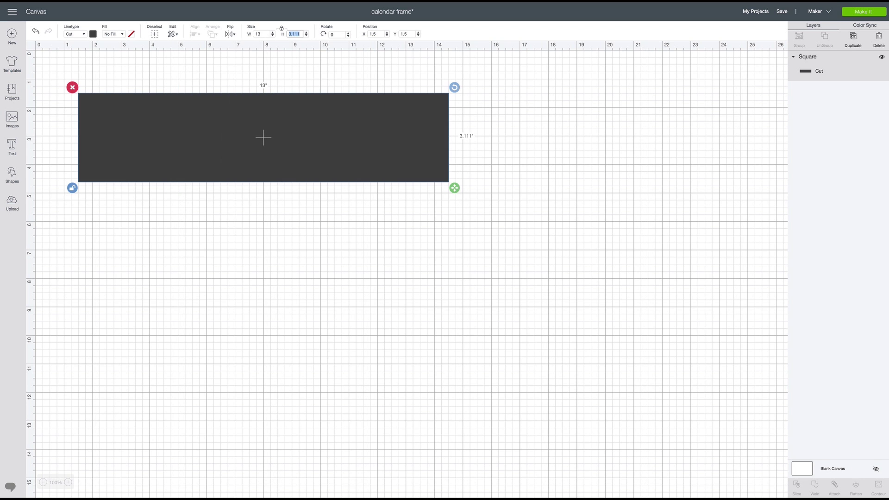
type("10")
key("Return")
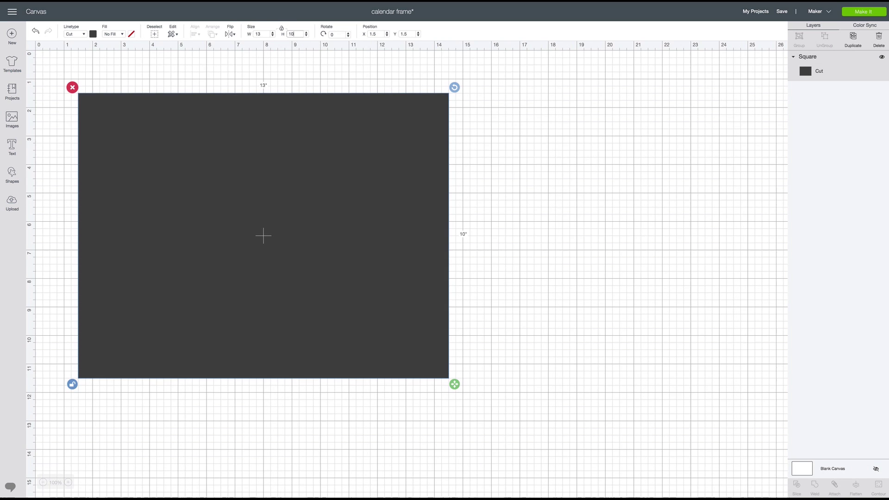
Change the rectangle's material color to light pink.
left_click(463, 131)
left_click(367, 135)
left_click(93, 36)
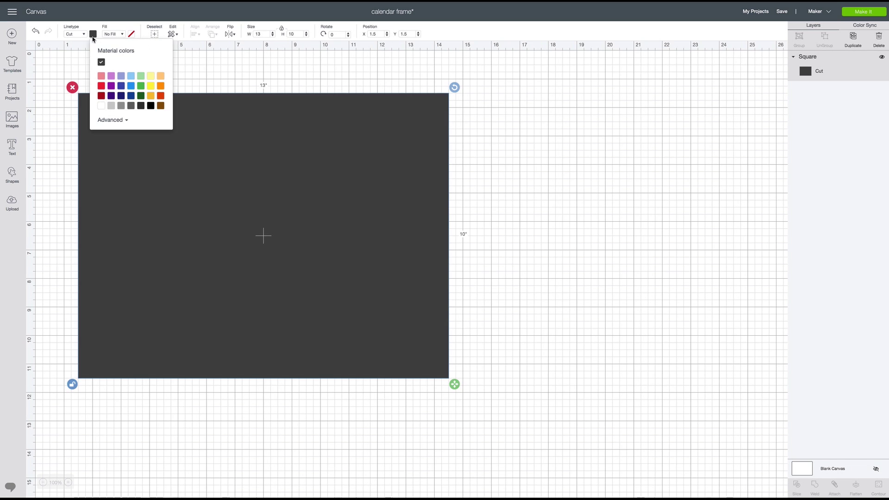
left_click(102, 78)
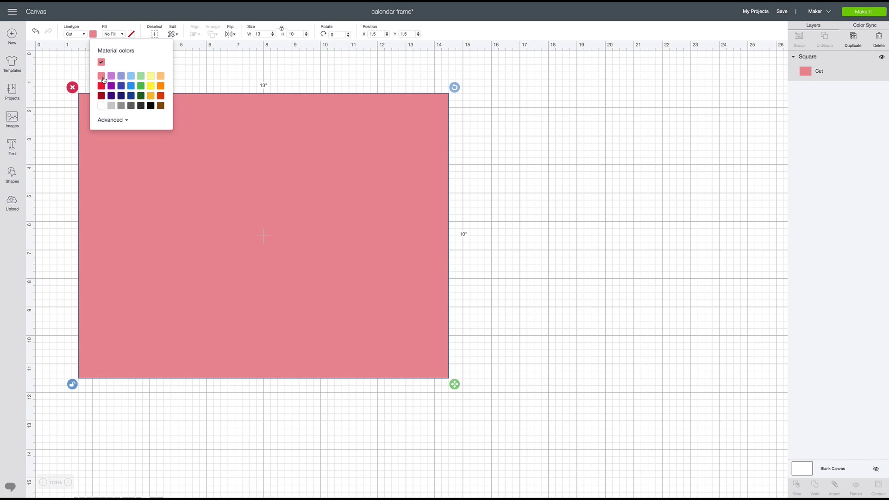
left_click(501, 163)
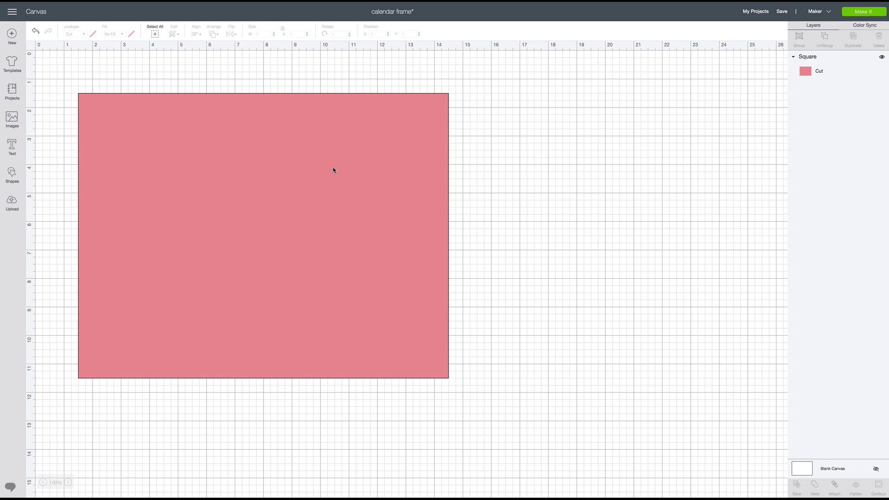
Search the image library for "calendar" and insert the pink calendar grid of five rows by seven columns.
left_click(12, 119)
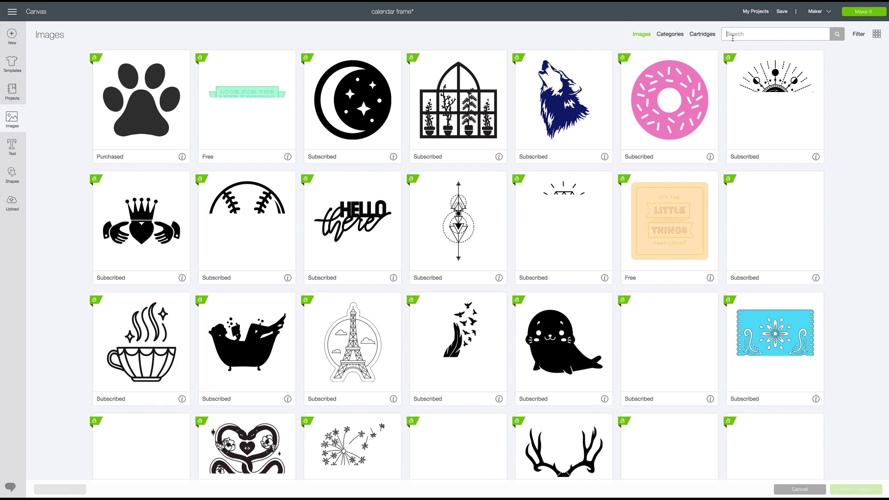
left_click(733, 35)
type("calendar")
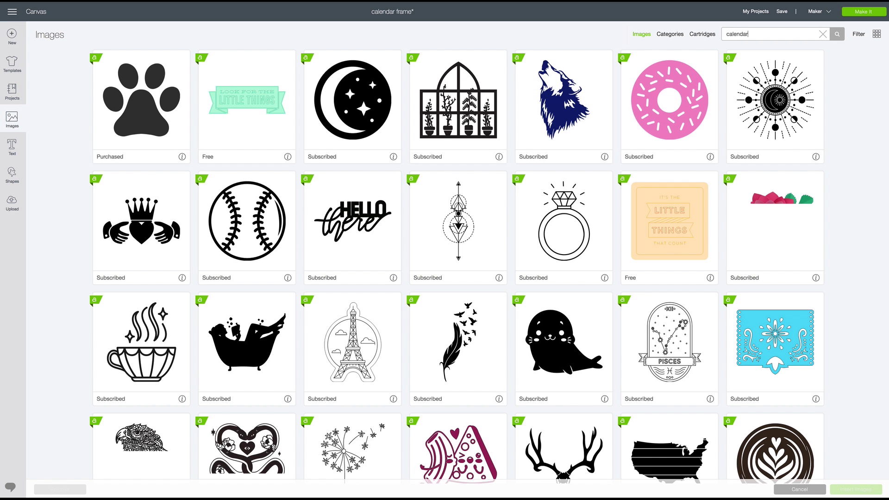
key("Return")
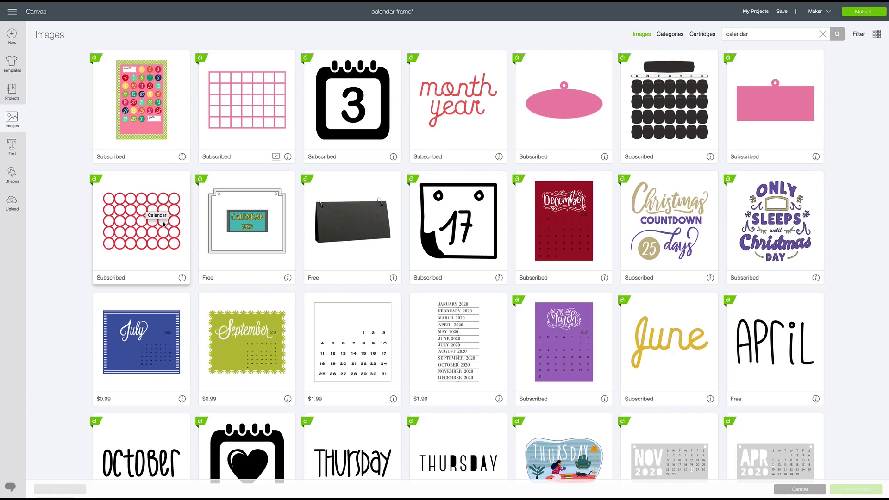
left_click(249, 123)
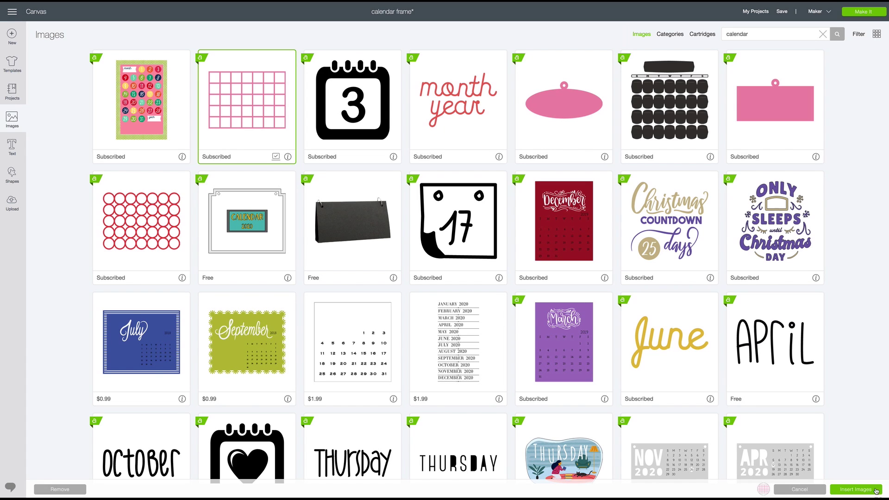
left_click(855, 489)
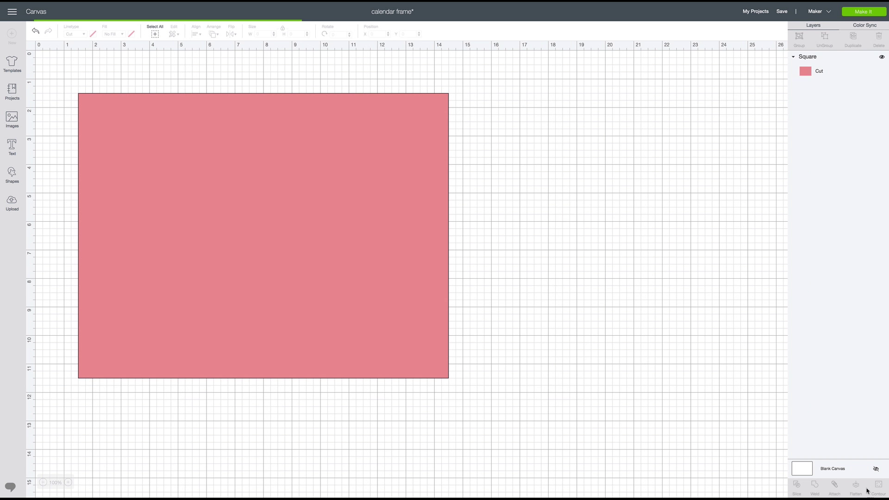
Move the calendar grid within the pink rectangle and delete its hidden black layer.
left_click_drag(183, 175, 195, 198)
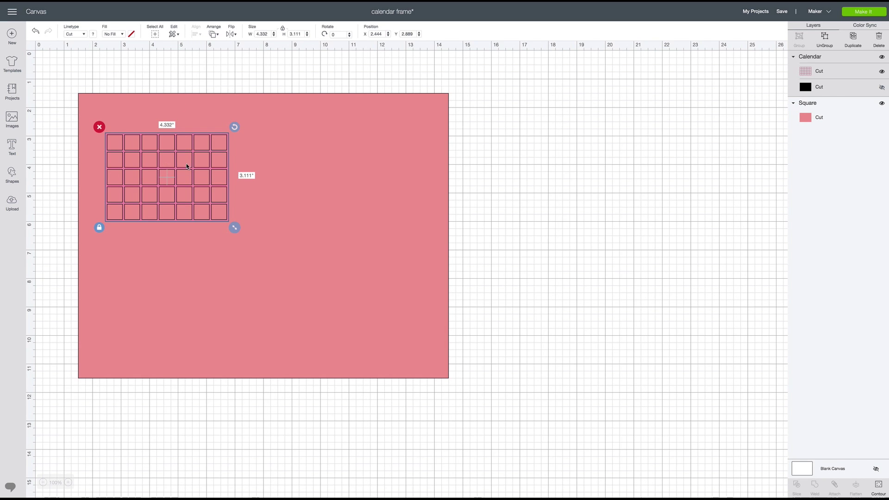
left_click(881, 88)
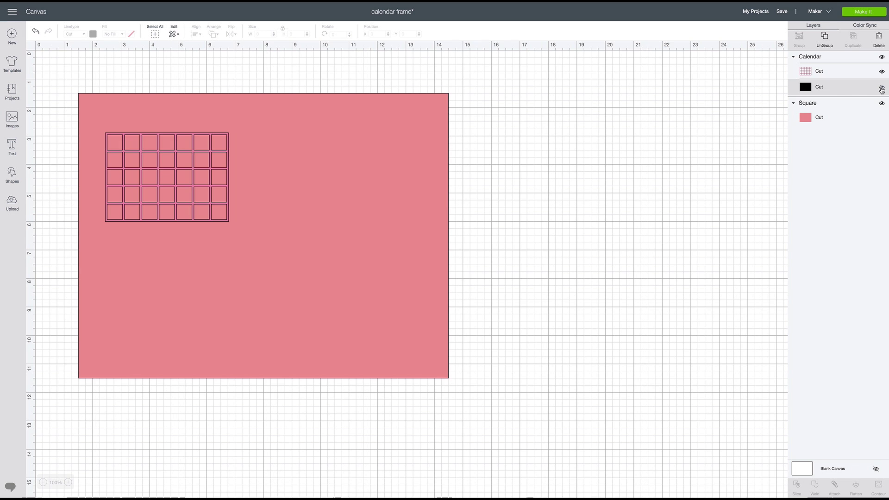
left_click(882, 87)
Reposition the calendar grid on the rectangle and change its material color to white.
left_click_drag(143, 169, 179, 186)
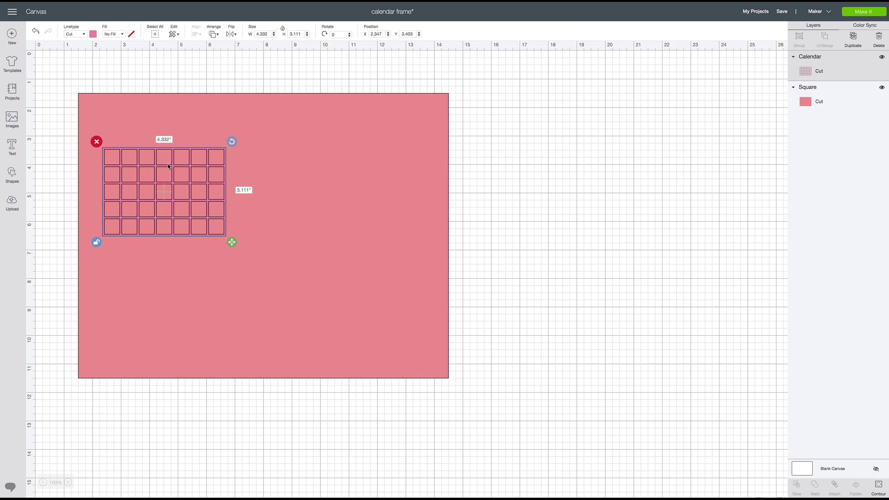
left_click(93, 34)
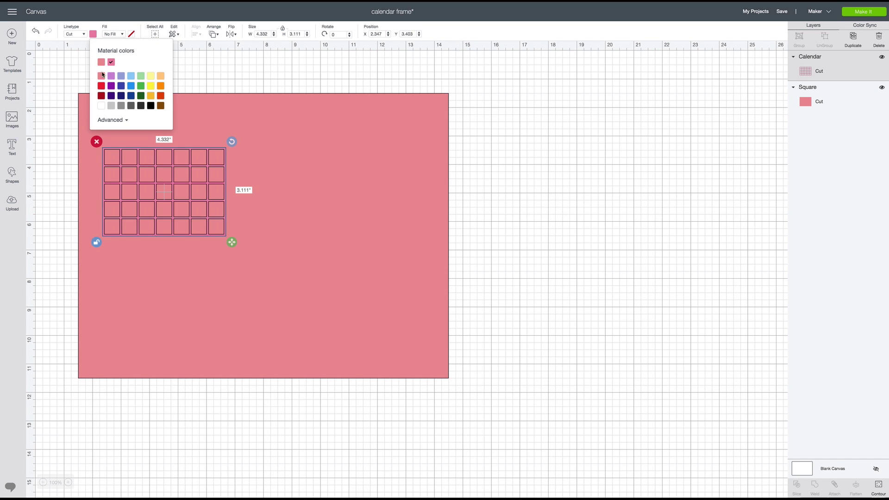
left_click(101, 106)
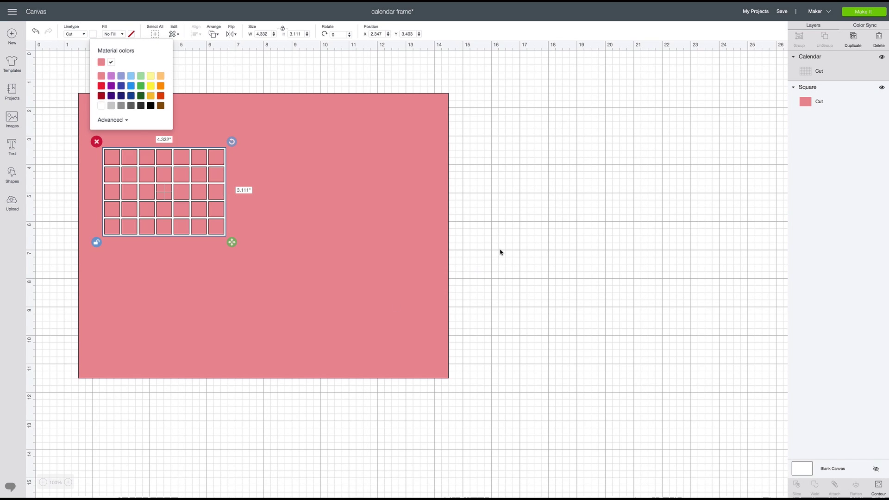
Stretch the calendar grid to about 10.89 by 6.85 inches, centered across the rectangle's lower part, and lock its proportions.
left_click_drag(239, 243, 426, 355)
left_click_drag(365, 315, 367, 326)
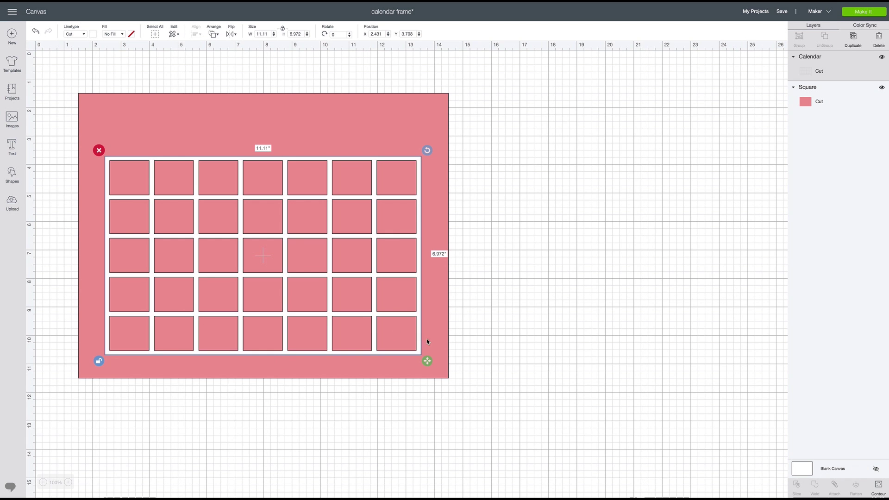
left_click_drag(428, 362, 396, 337)
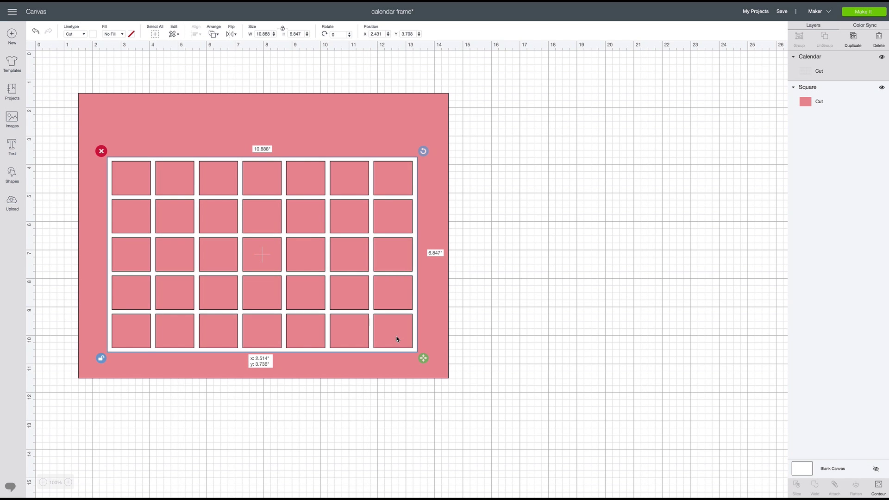
left_click_drag(396, 338, 396, 339)
left_click(396, 339)
left_click(103, 359)
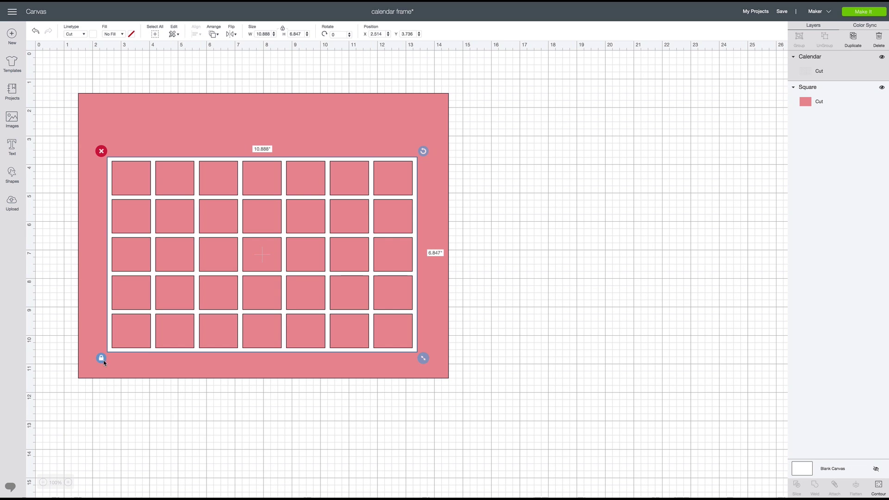
left_click(494, 238)
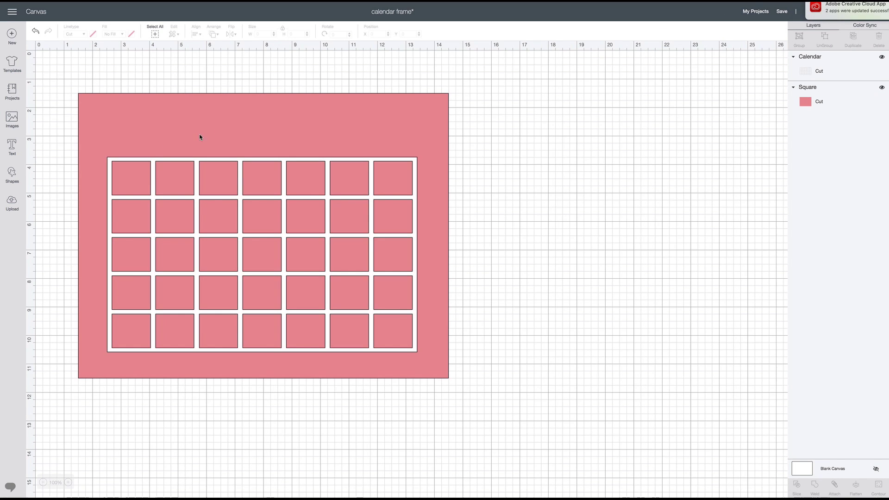
Add the text "sun" in the Base Camp font below the rectangle.
left_click(14, 145)
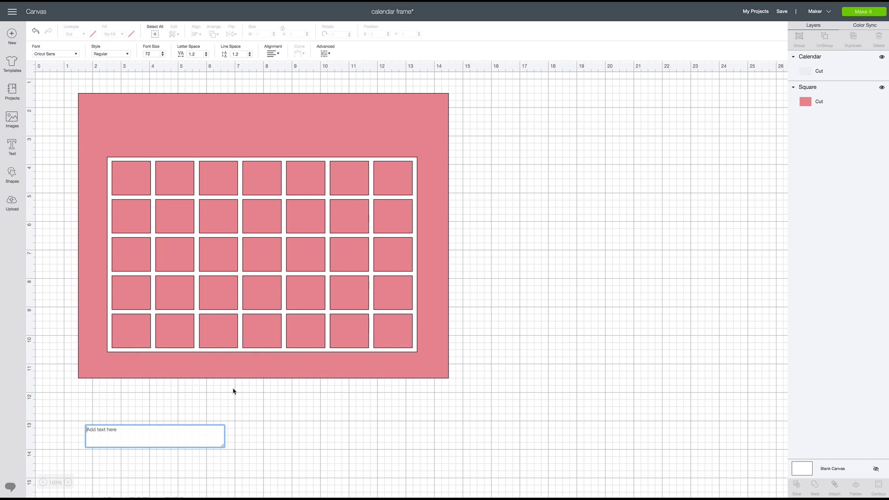
left_click(74, 54)
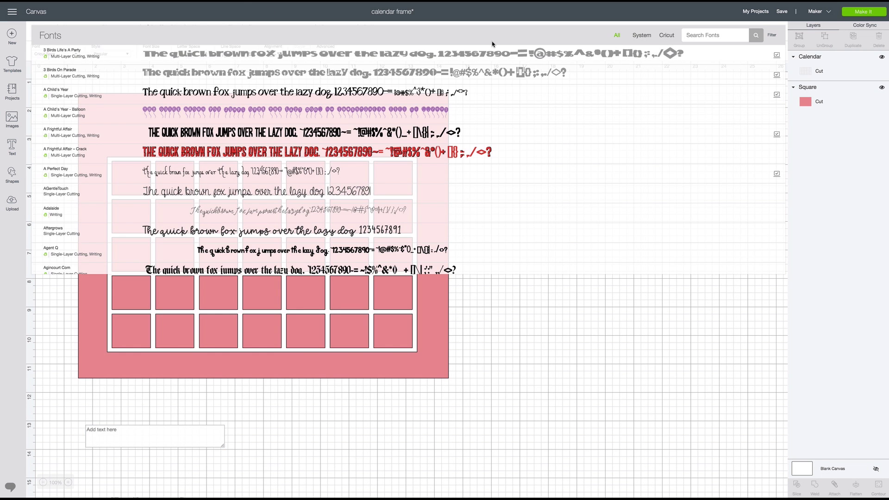
type("base")
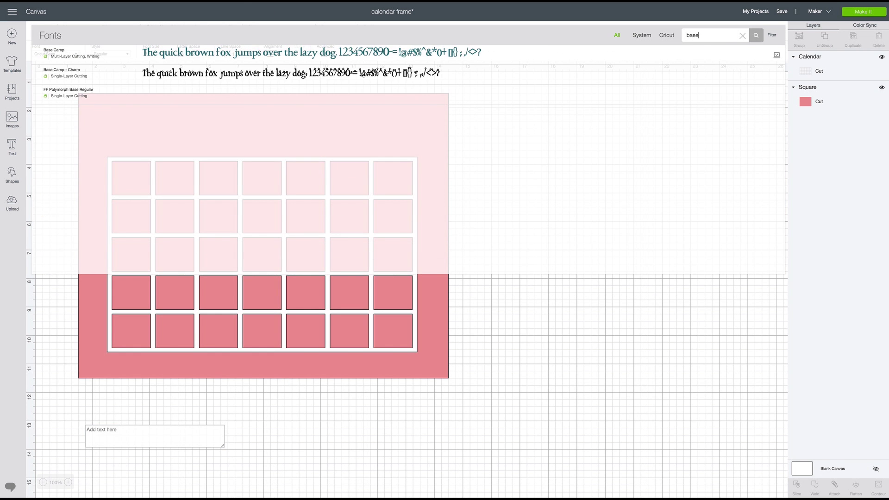
left_click(509, 54)
left_click(132, 436)
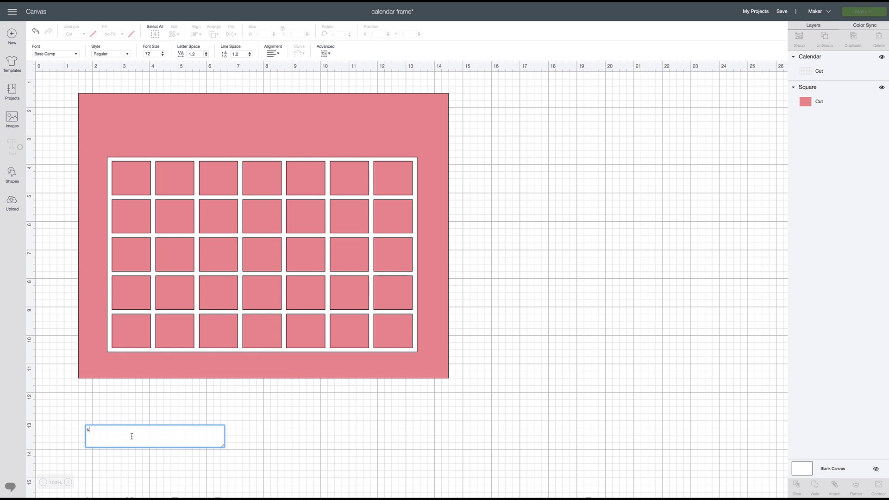
type("sun")
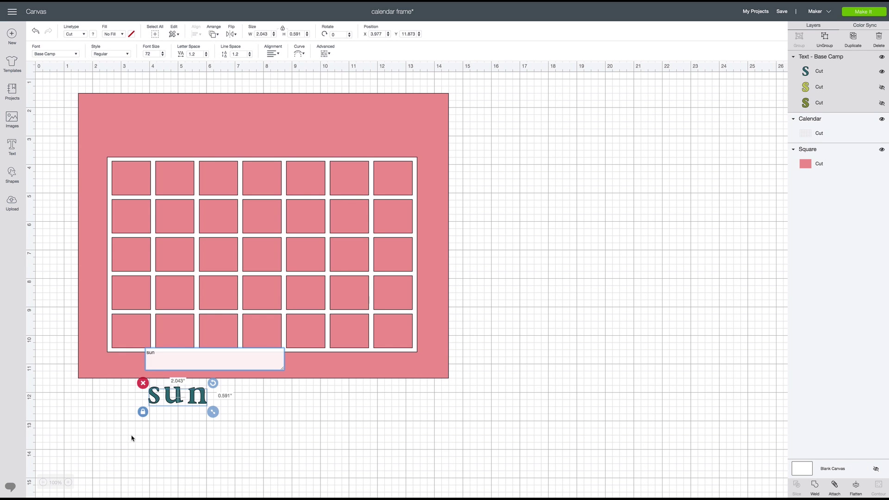
left_click(477, 301)
Delete the two hidden layers of the "sun" text, keeping only its visible teal layer.
left_click(154, 405)
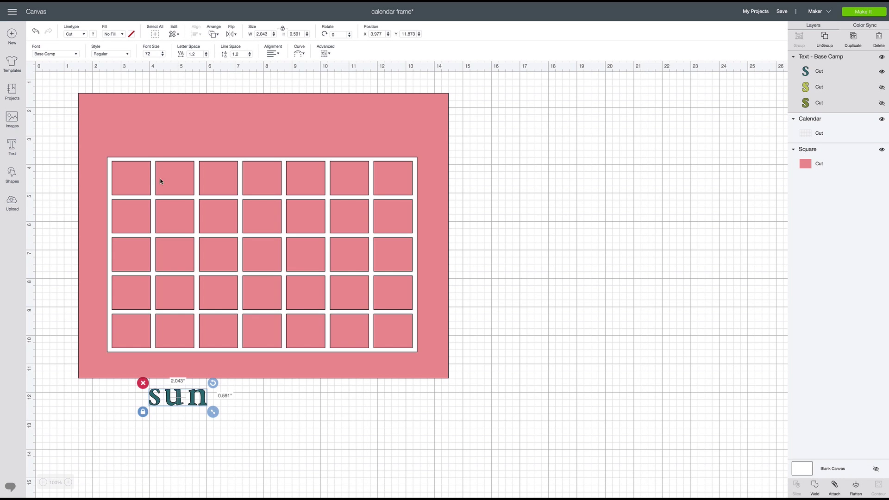
left_click(874, 92)
key("Delete")
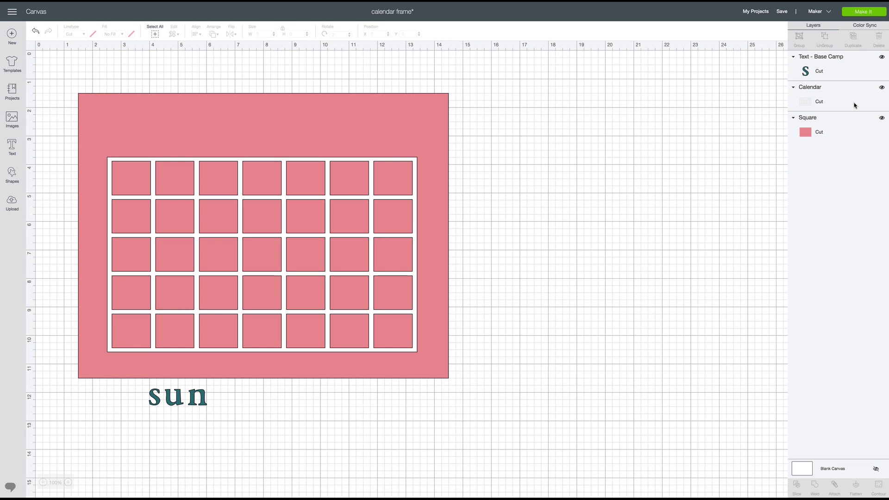
Change the "sun" text's material color to the white already used in the project.
left_click(179, 404)
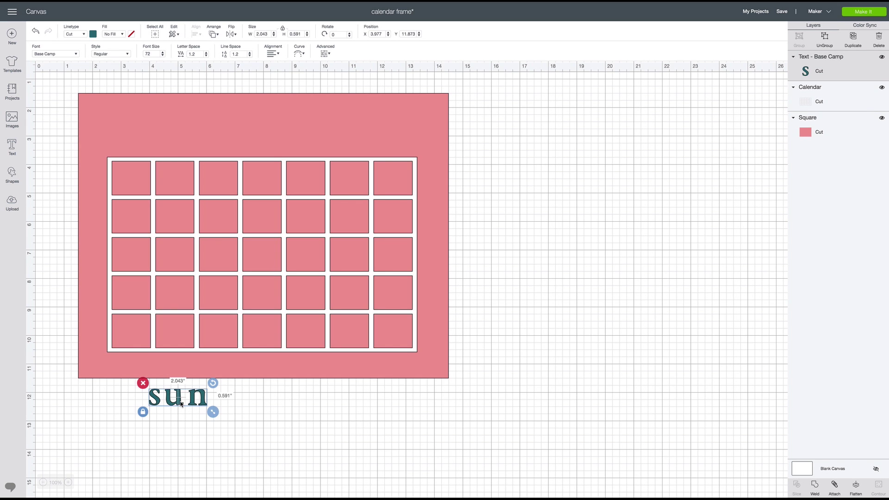
left_click(94, 35)
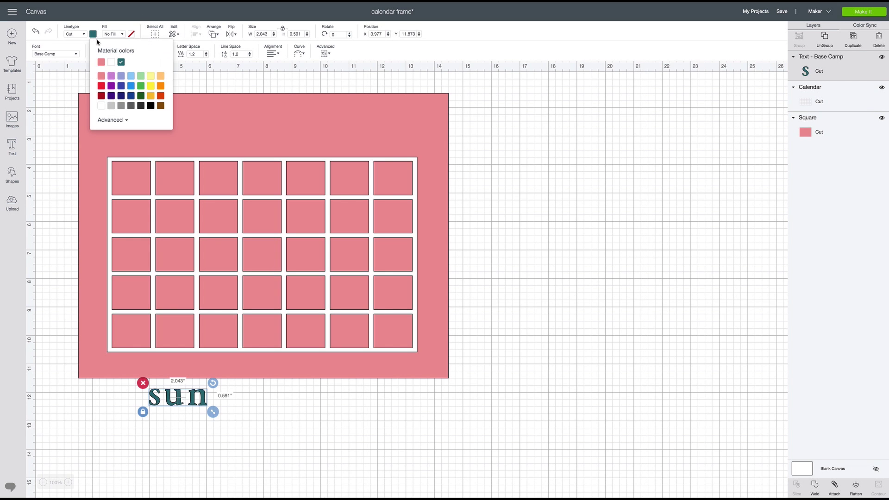
left_click(111, 63)
Shrink the "sun" text to about 0.89 inches wide and place it just above the calendar's first column.
left_click_drag(212, 412, 145, 150)
left_click(631, 188)
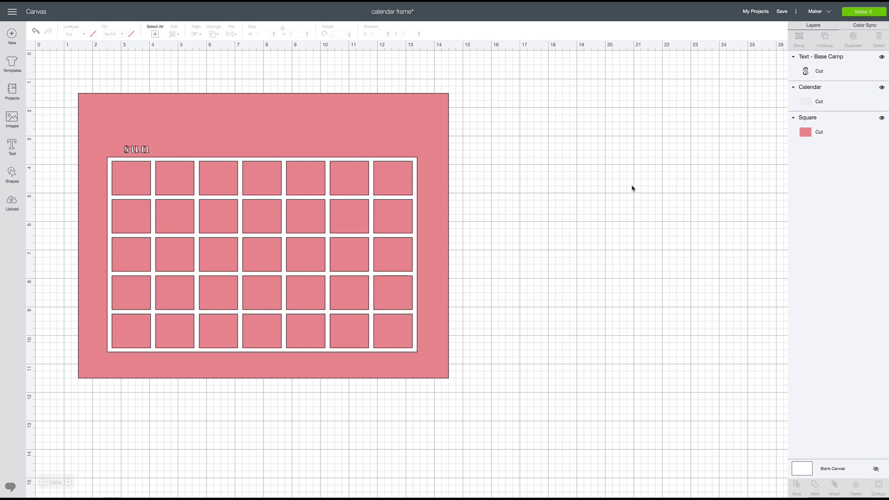
left_click(145, 150)
left_click(704, 224)
Duplicate the small "sun" text above the calendar's first column.
left_click(141, 149)
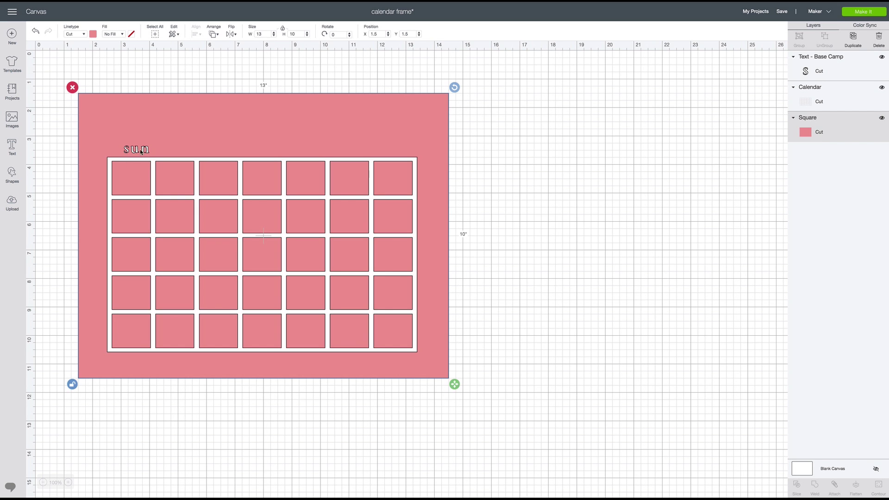
left_click(135, 153)
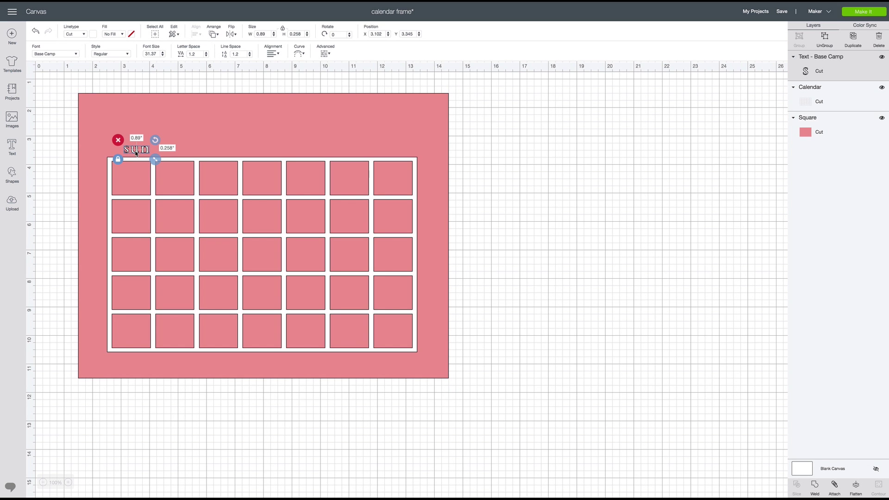
left_click(852, 39)
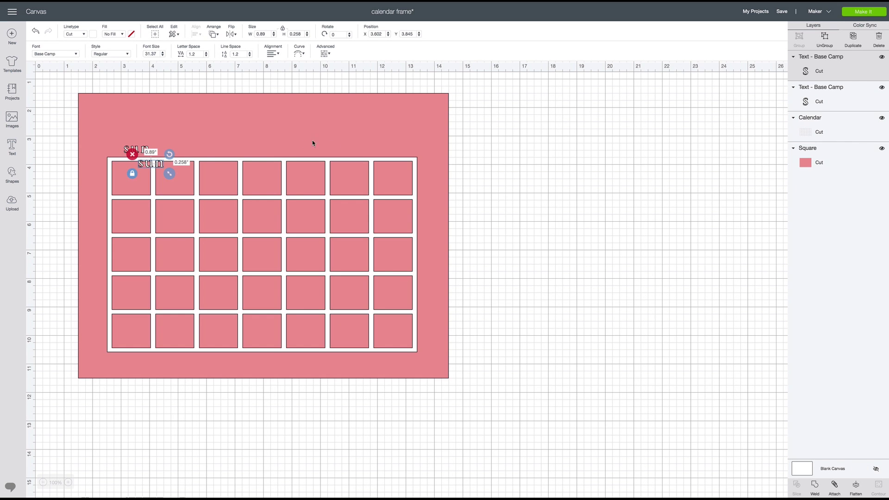
Try to change the duplicated "sun" text to "mon", undoing the accidental move of the calendar grid.
left_click_drag(145, 166, 152, 162)
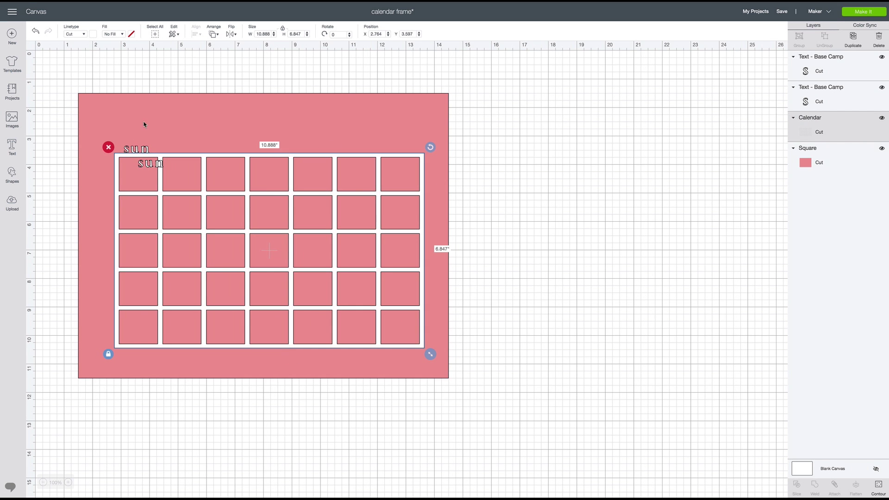
left_click(37, 31)
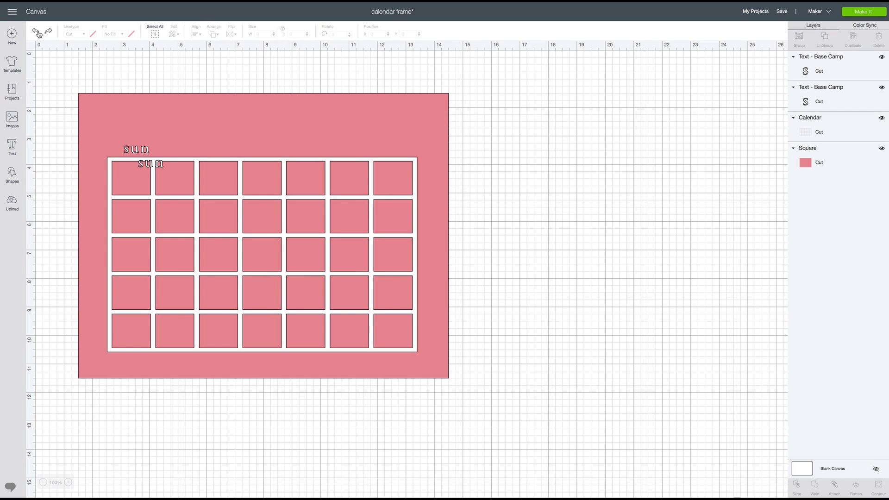
left_click(152, 165)
double_click(153, 166)
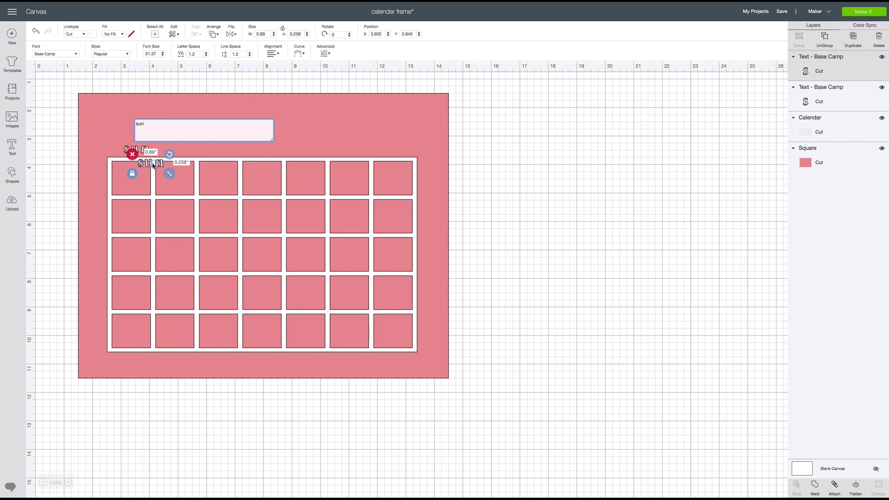
key("BackSpace")
key("BackSpace")
key("BackSpace")
type("mon")
Delete the duplicated weekday text and shorten the remaining "sun" text to "s".
left_click(132, 154)
left_click(138, 151)
double_click(140, 152)
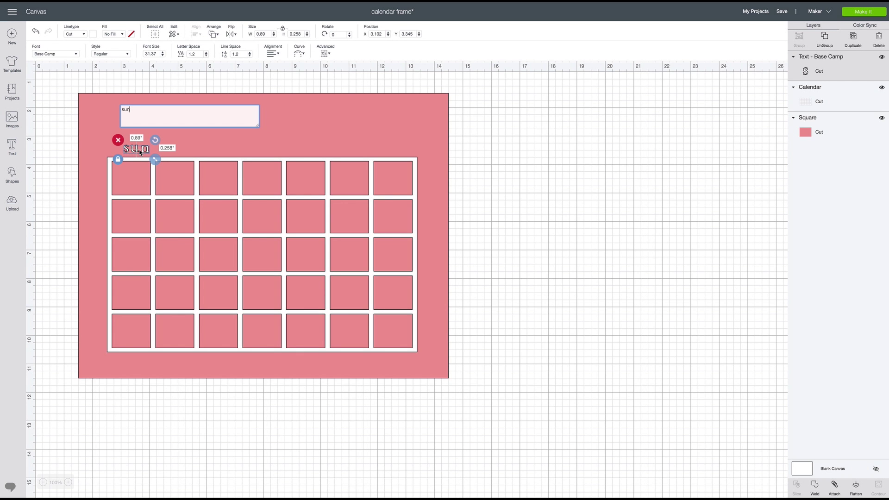
type("s")
left_click(125, 150)
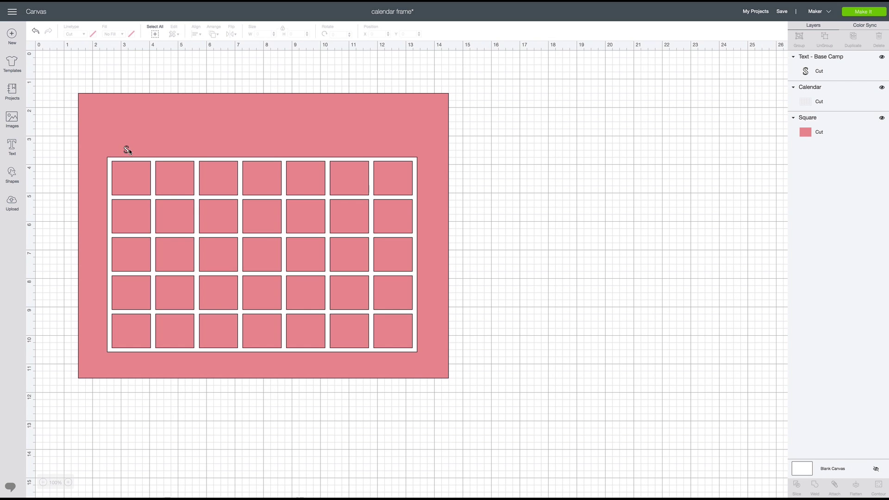
Move the "s" toward the right end of the first column and enlarge it to about 0.22 by 0.32 inches.
left_click_drag(126, 151, 146, 150)
left_click(647, 180)
left_click(146, 149)
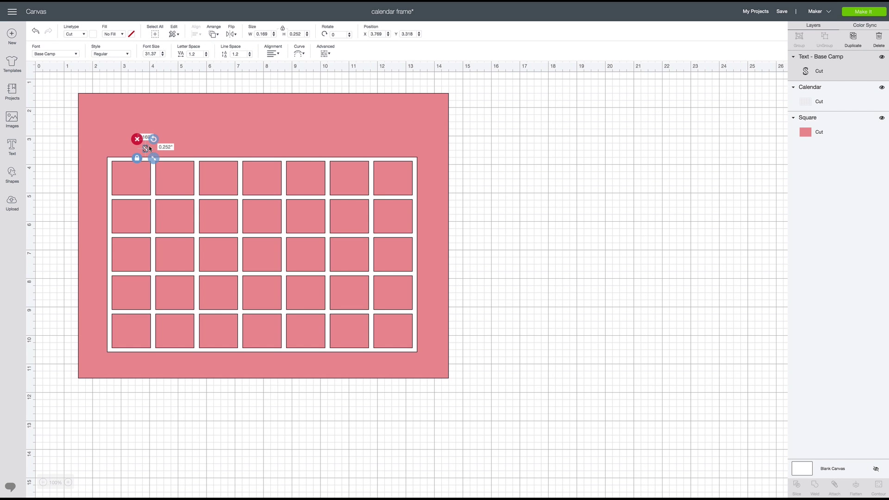
mouse_move(154, 158)
left_mouse_down()
mouse_move(161, 162)
mouse_move(146, 151)
left_mouse_up()
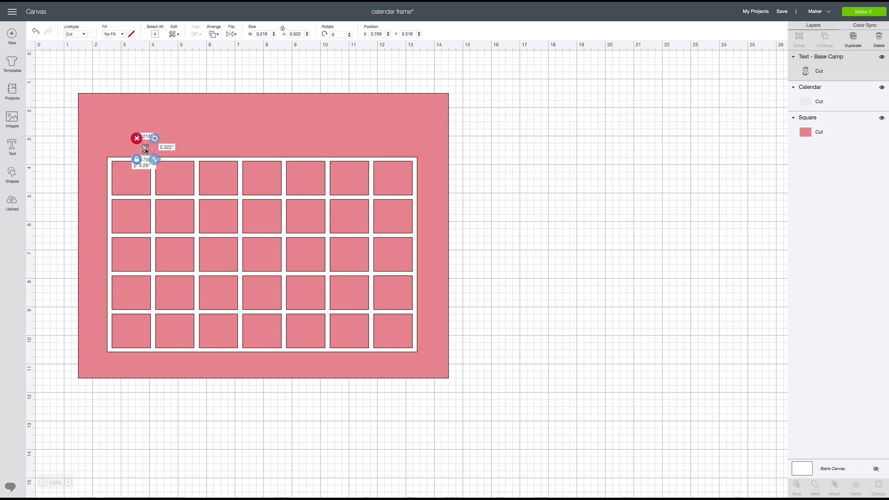
left_click(629, 188)
Duplicate the "s", change the copy to "m" and place it above the calendar's second column.
left_click(146, 148)
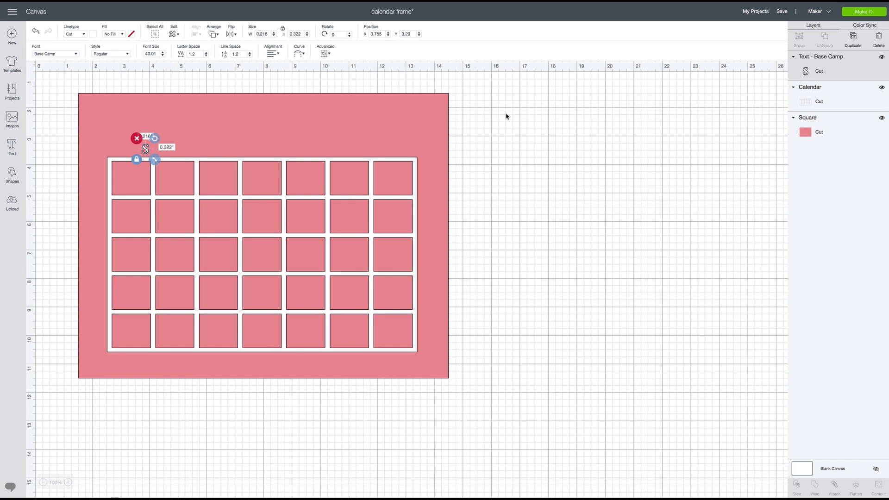
left_click(853, 39)
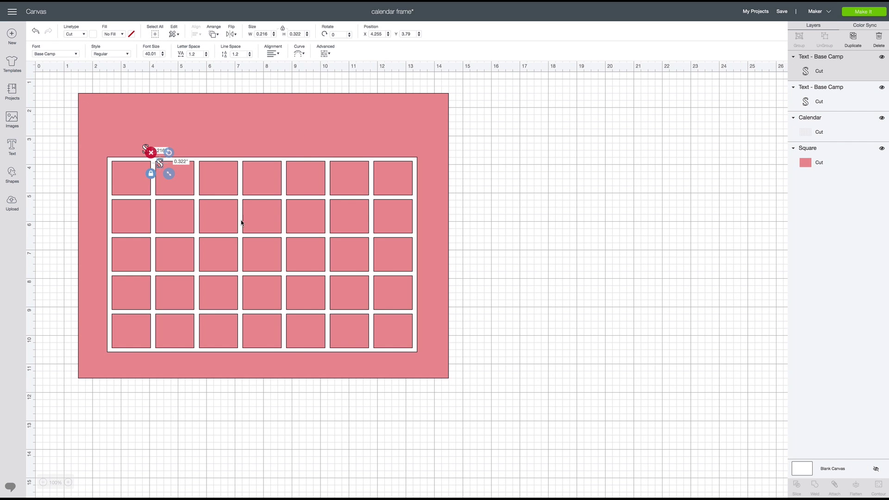
double_click(159, 163)
key("BackSpace")
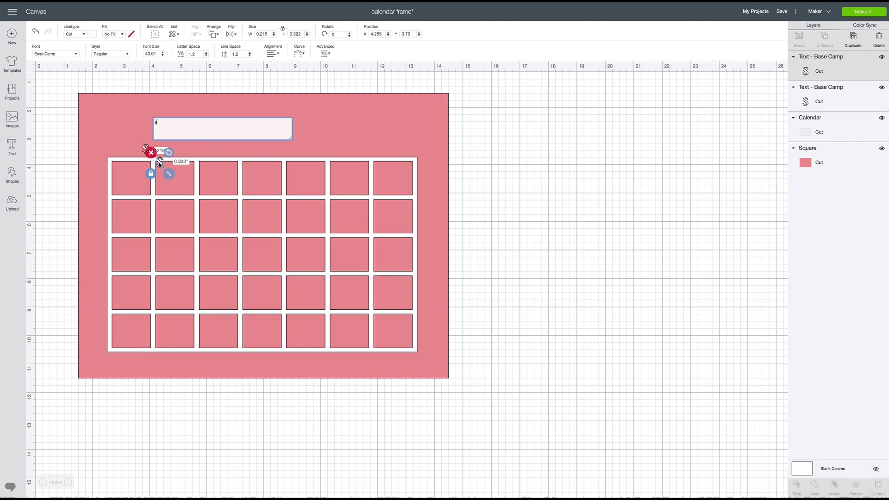
type("m")
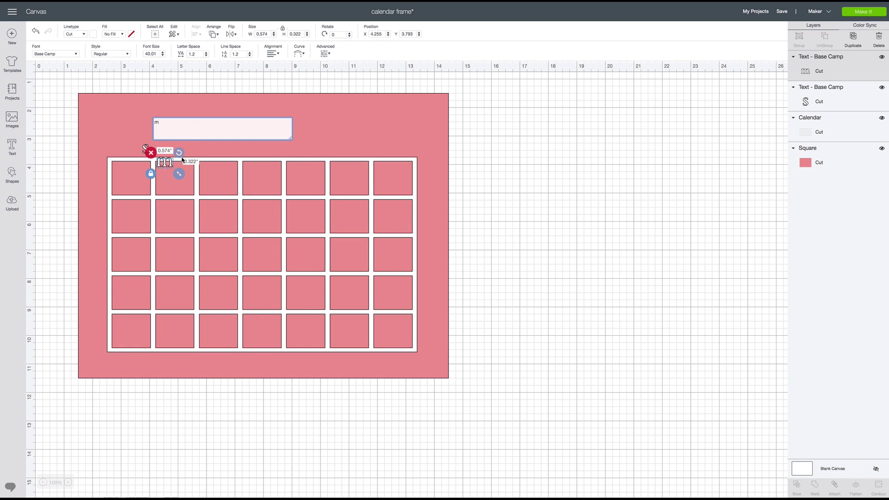
left_click(166, 169)
left_click_drag(165, 167, 183, 152)
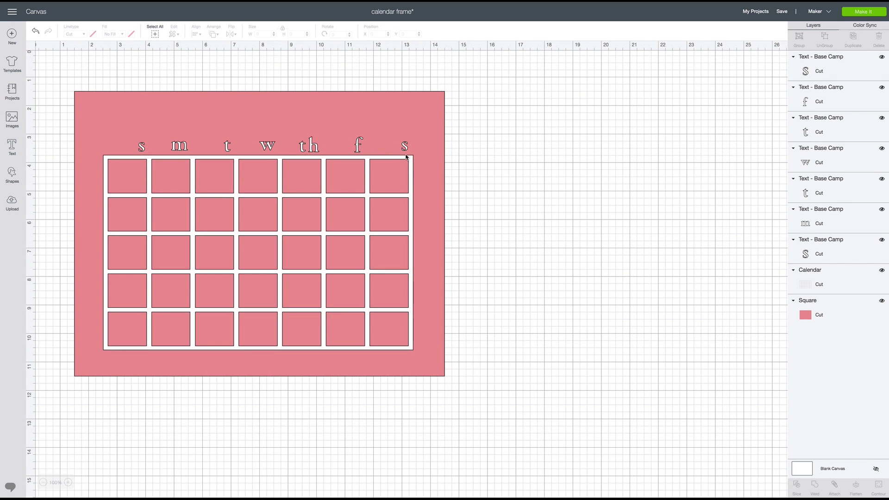
Align all seven weekday labels above the calendar along their bottom edges.
left_click(405, 151)
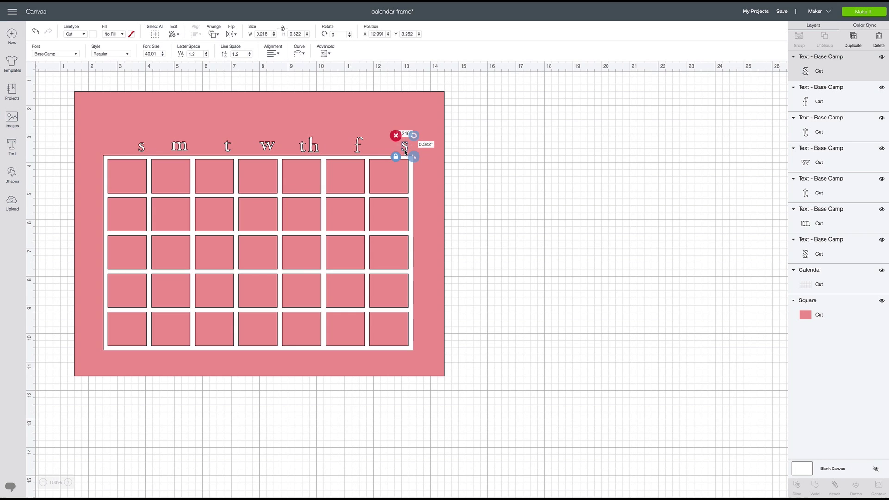
left_click(358, 147, "shift")
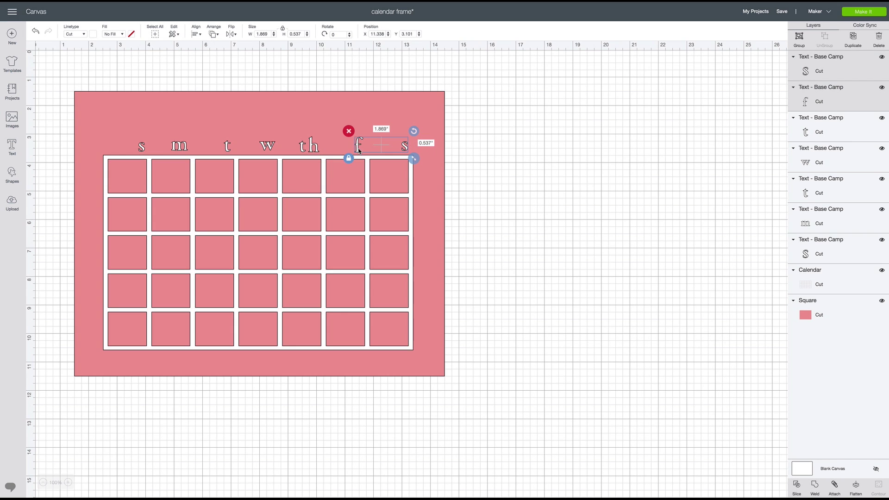
left_click(309, 145, "shift")
left_click(270, 147, "shift")
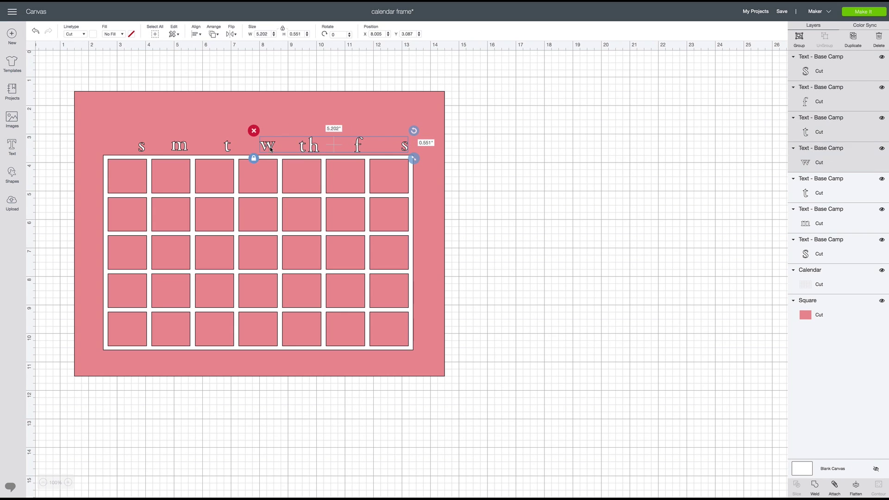
left_click(227, 146, "shift")
left_click(176, 147, "shift")
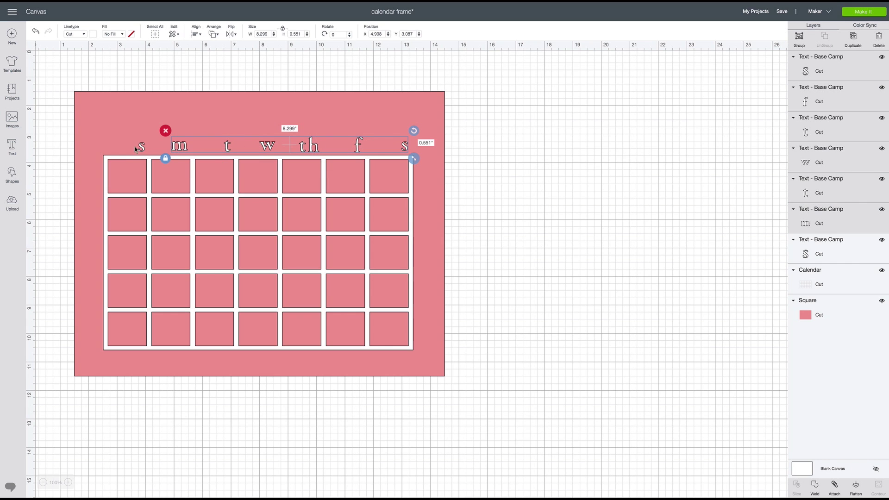
left_click(140, 147, "shift")
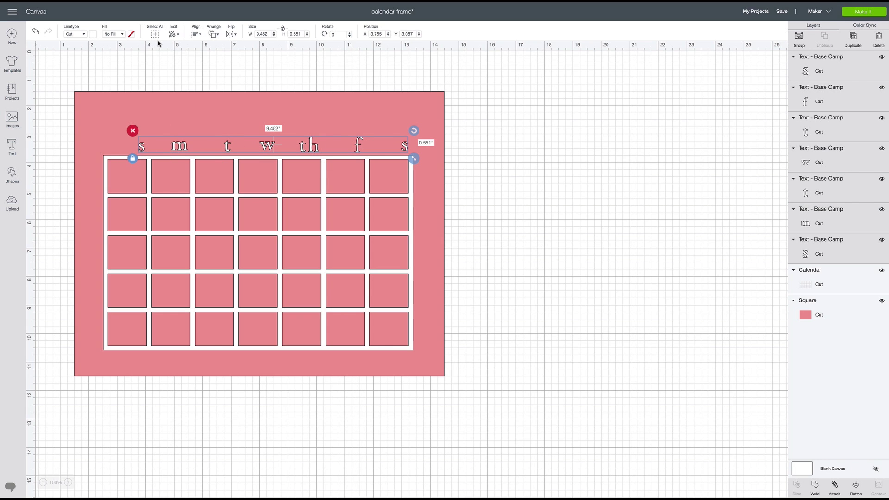
left_click(196, 34)
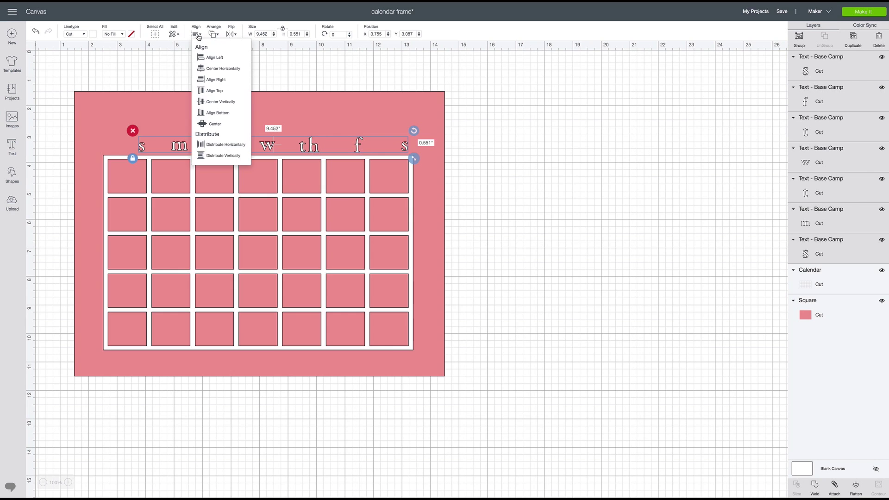
left_click(203, 111)
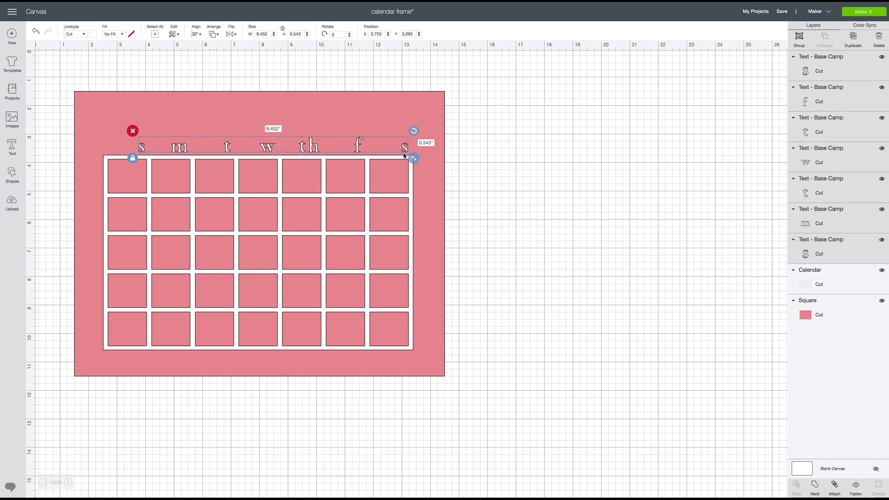
left_click(510, 161)
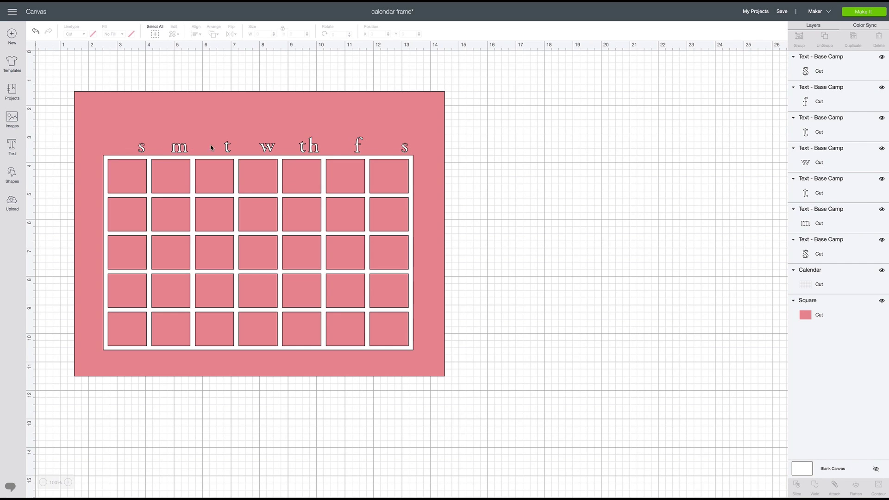
Weld the seven weekday labels and the calendar grid into a single shape, leaving out the pink square.
left_click(396, 159)
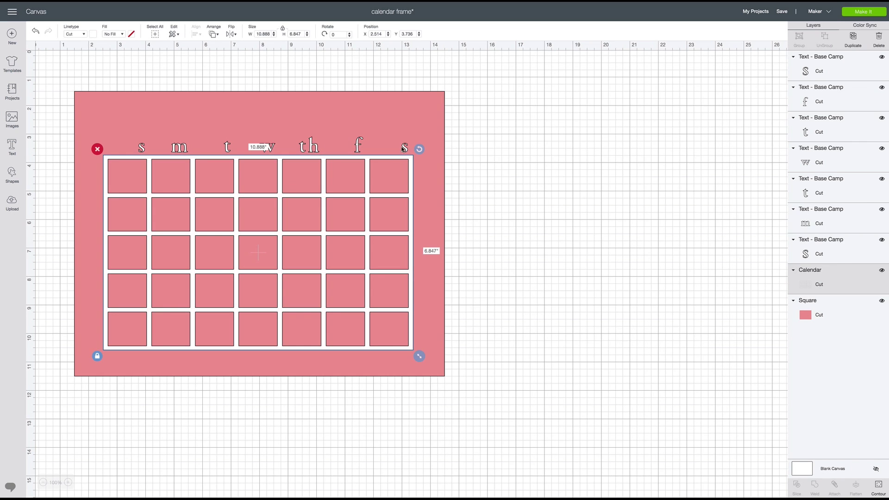
left_click(401, 147, "shift")
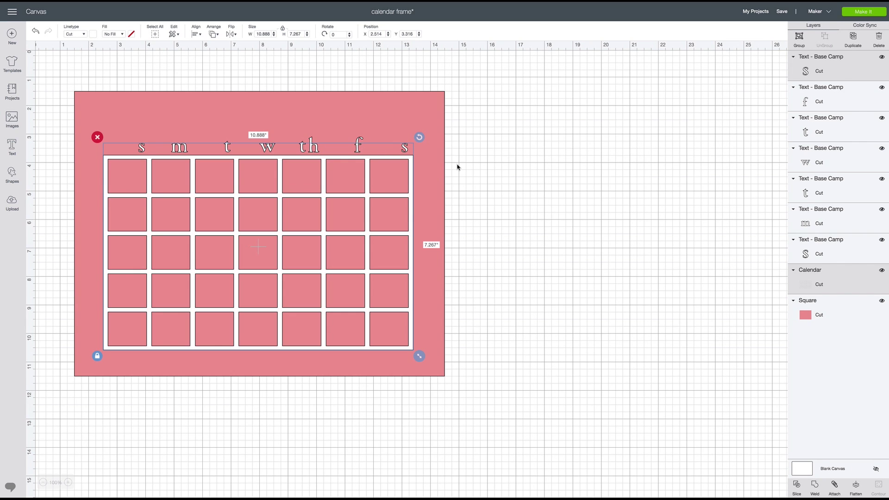
left_click(875, 293)
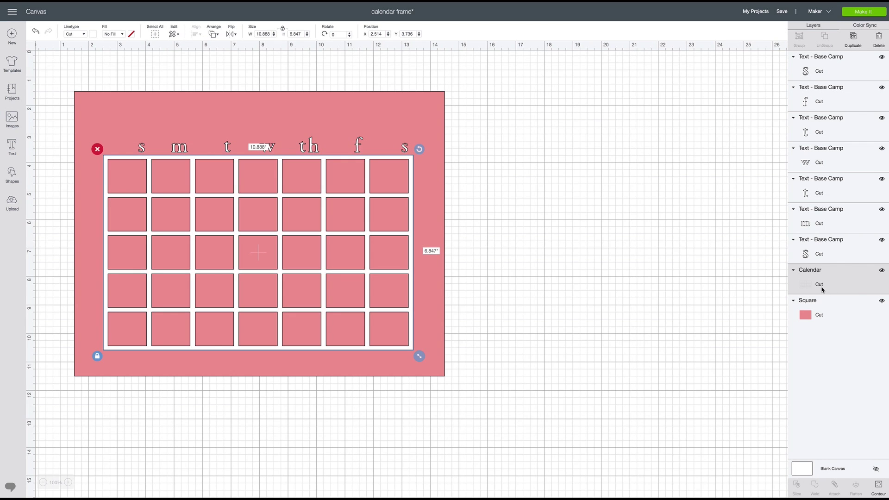
left_click(822, 262, "shift")
left_click(830, 225, "shift")
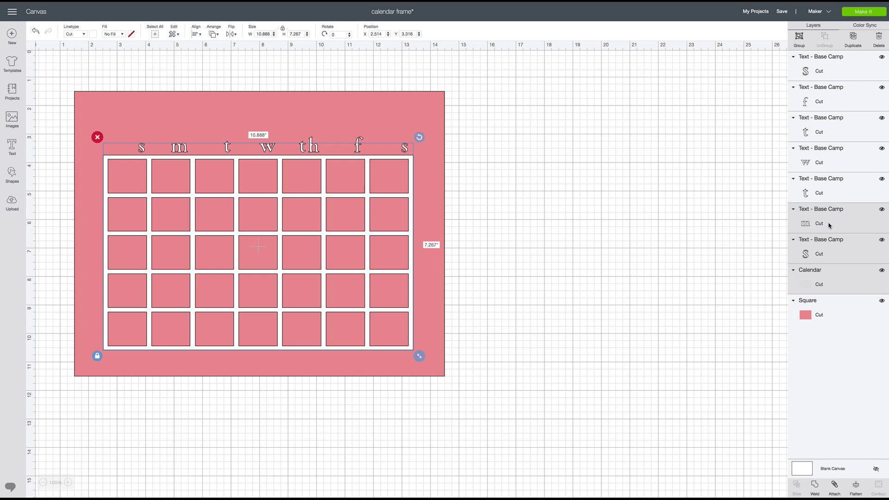
left_click(830, 197, "shift")
left_click(836, 161, "shift")
left_click(827, 134, "shift")
left_click(826, 129, "shift")
left_click(823, 118, "shift")
left_click(824, 108, "shift")
left_click(833, 79, "shift")
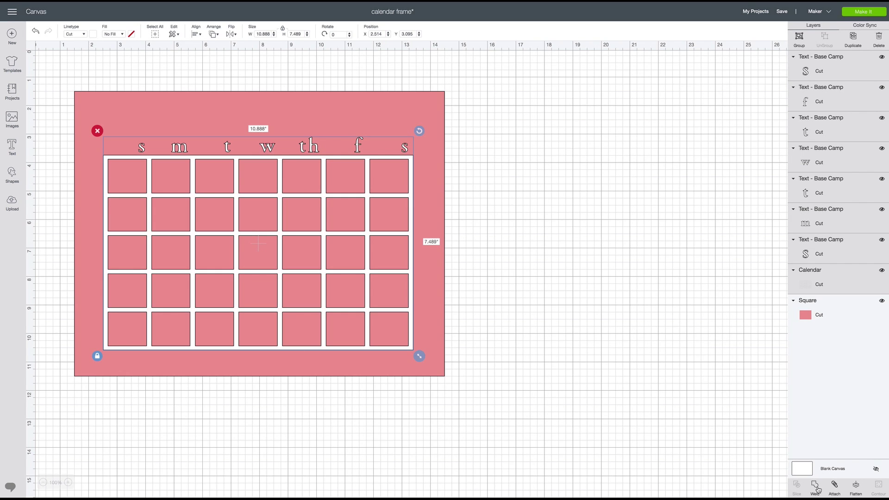
left_click(818, 490)
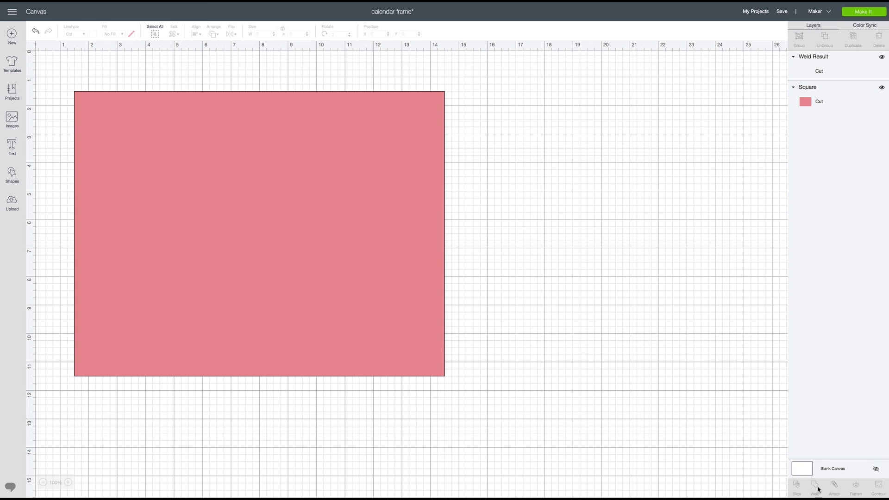
Nudge the welded calendar slightly upward on the background and hide the pink square.
mouse_move(344, 195)
left_mouse_down()
mouse_move(549, 218)
mouse_move(553, 171)
mouse_move(369, 198)
mouse_move(333, 184)
mouse_move(334, 193)
left_mouse_up()
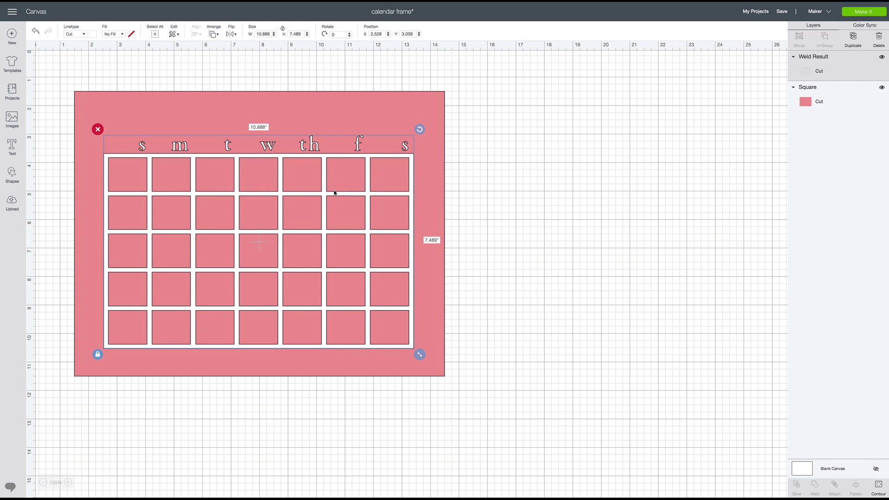
left_click(403, 99)
left_click(882, 88)
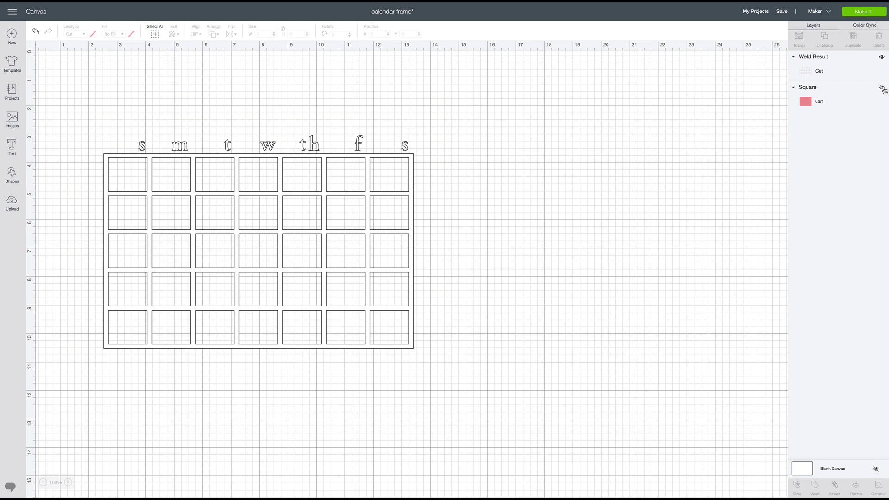
Check the design with Cricut Joy as the machine, and switch back to Cricut Maker.
left_click(823, 16)
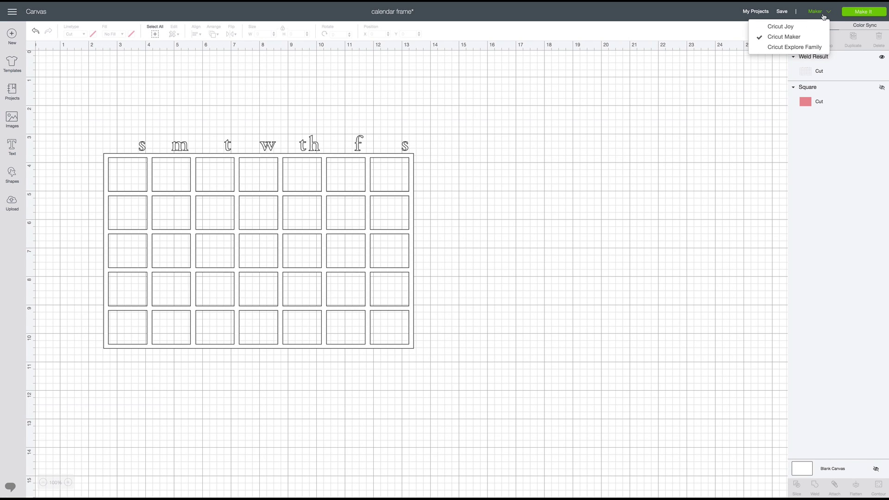
left_click(782, 28)
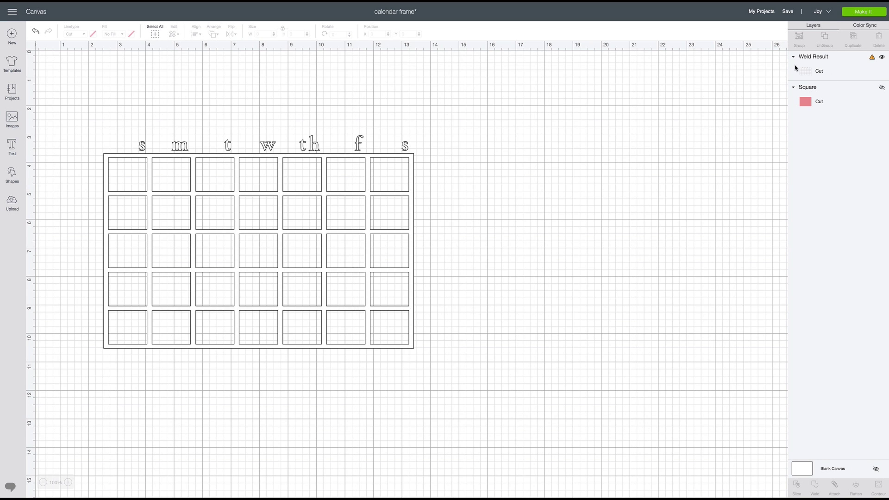
left_click(823, 16)
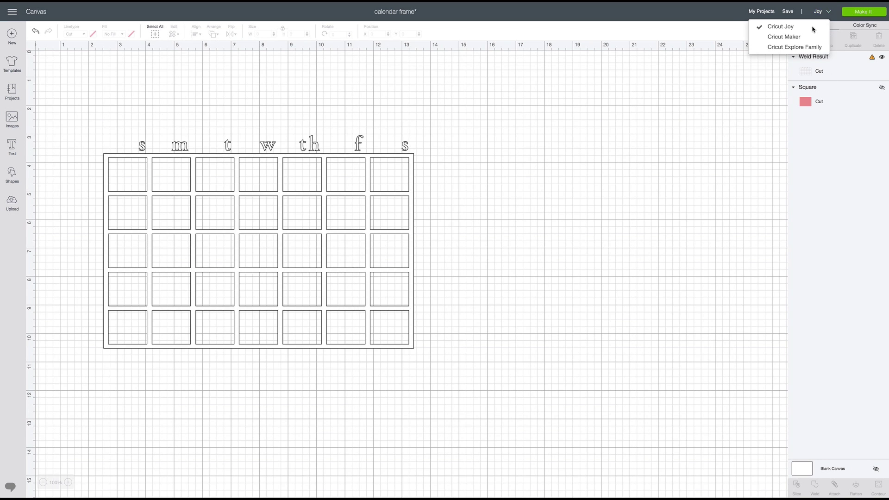
left_click(795, 39)
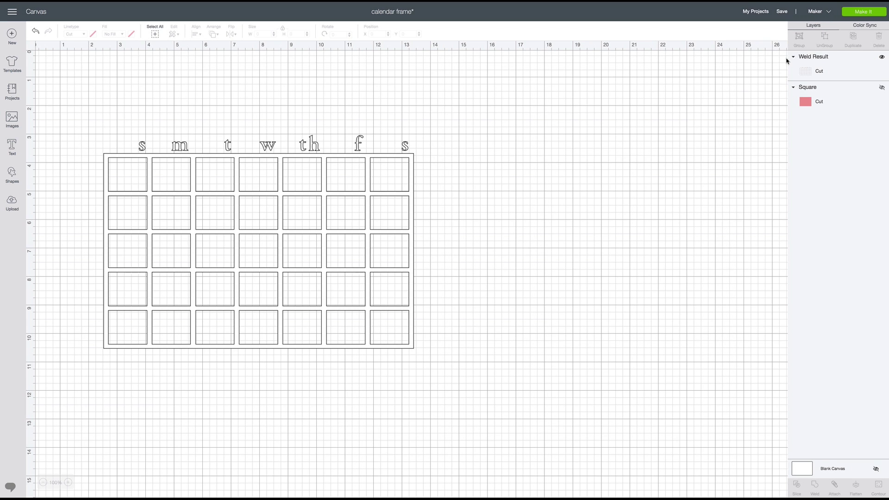
Send the welded calendar to mat preparation and shift it slightly inward from the edges of the 12" x 12" mat.
left_click(310, 237)
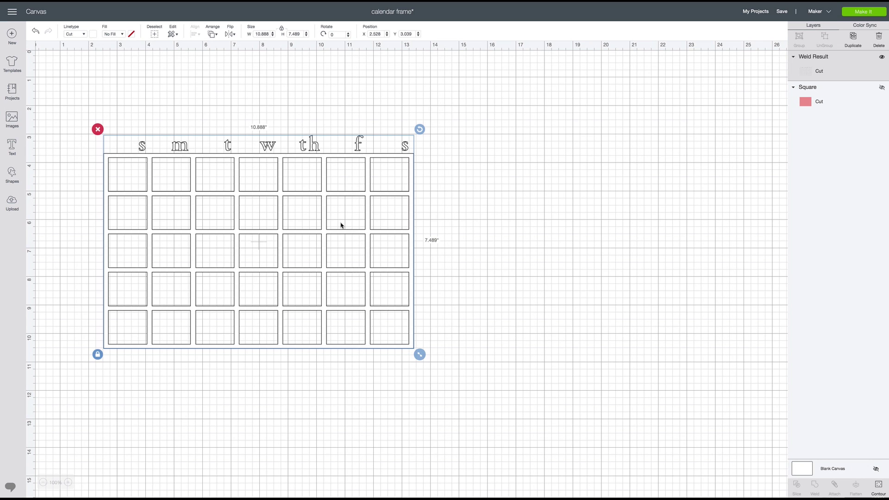
left_click(856, 16)
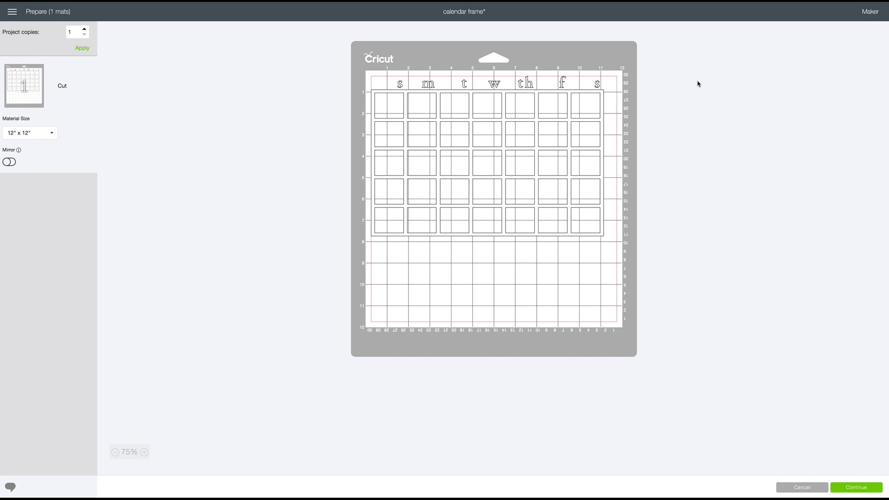
left_click_drag(498, 140, 505, 143)
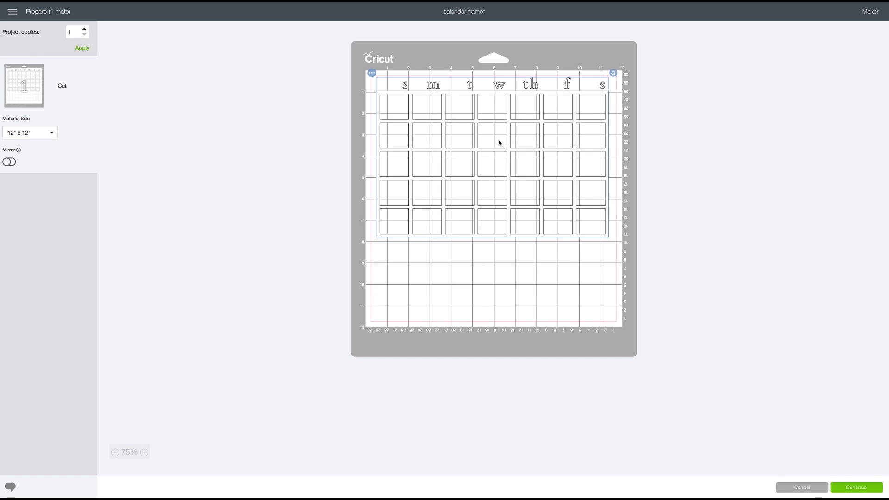
Preview the calendar mirrored, turn mirroring back off, and continue to cutting with the material set to Vinyl.
left_click(12, 163)
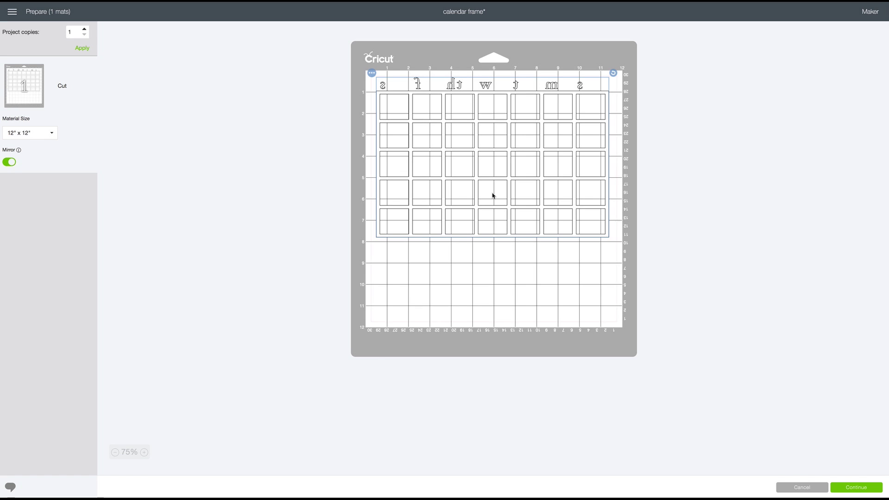
left_click(9, 162)
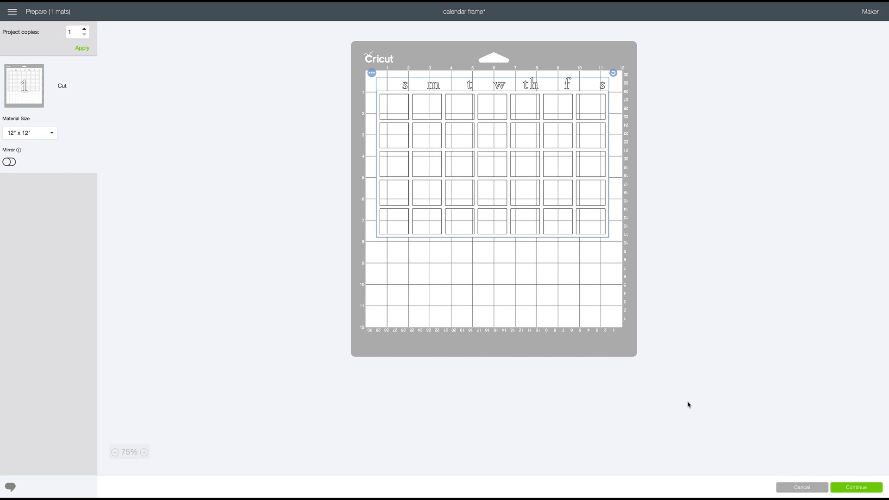
left_click(855, 487)
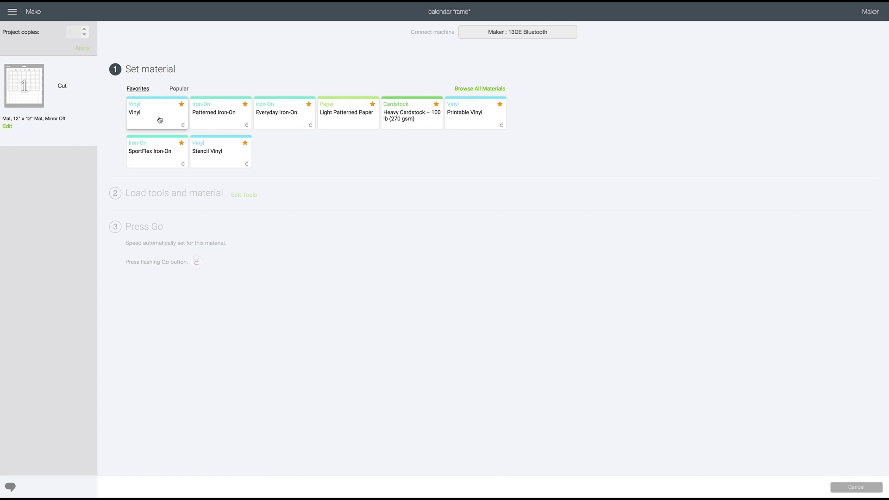
left_click(159, 120)
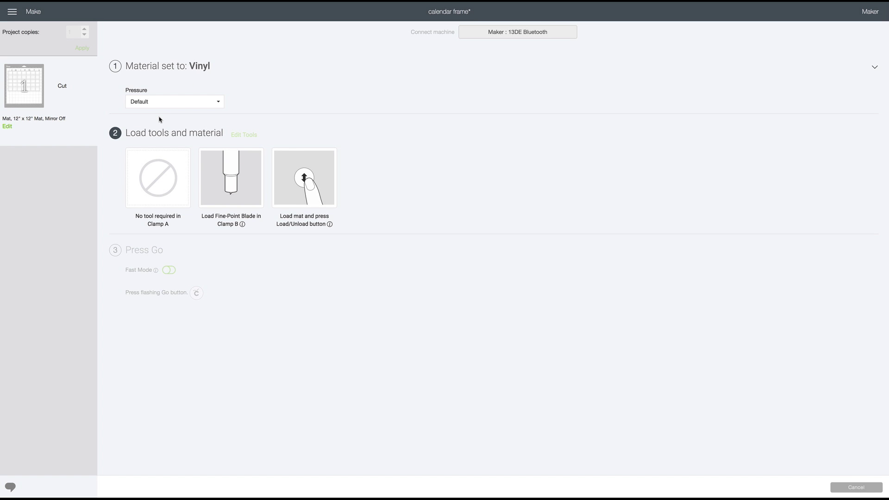